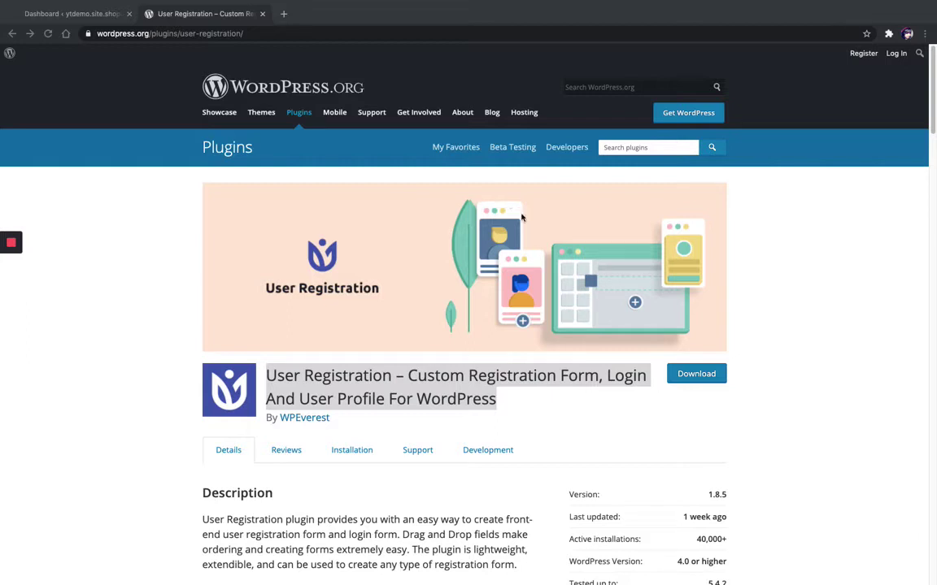
- Copy the User Registration plugin's full title from its WordPress.org directory page
right_click(443, 396)
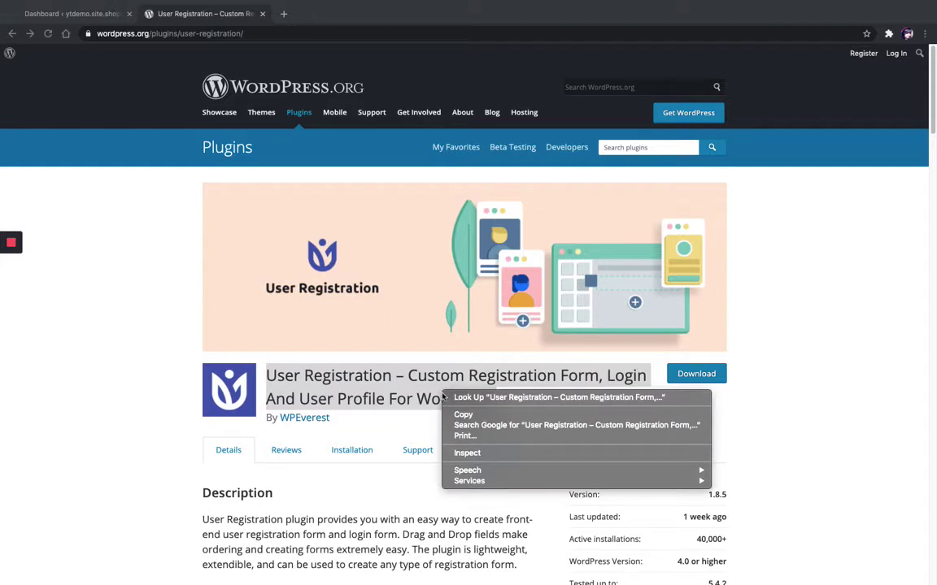
click(465, 415)
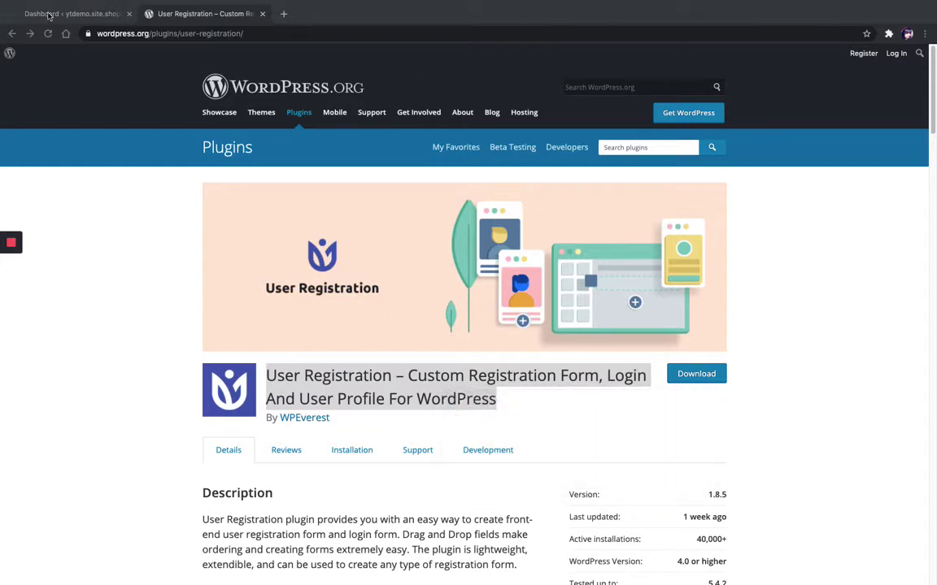
- Find User Registration in Plugins > Add New by pasting its title, then install and activate it
click(49, 15)
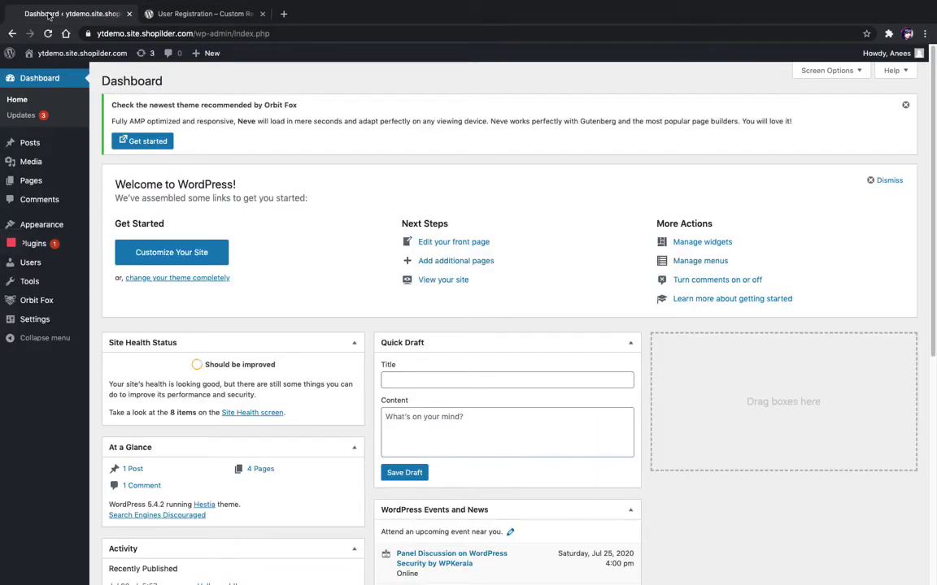
click(59, 244)
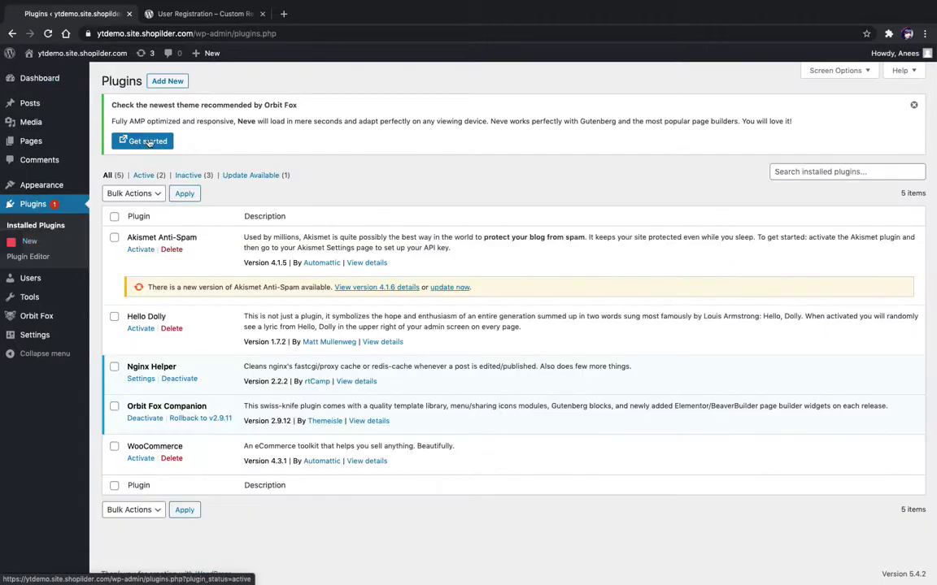
click(165, 83)
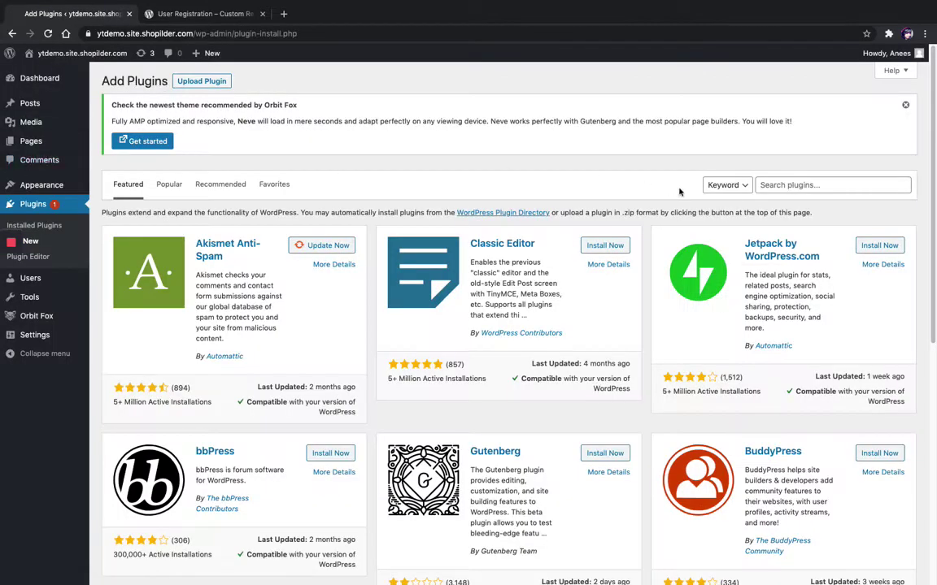
right_click(777, 186)
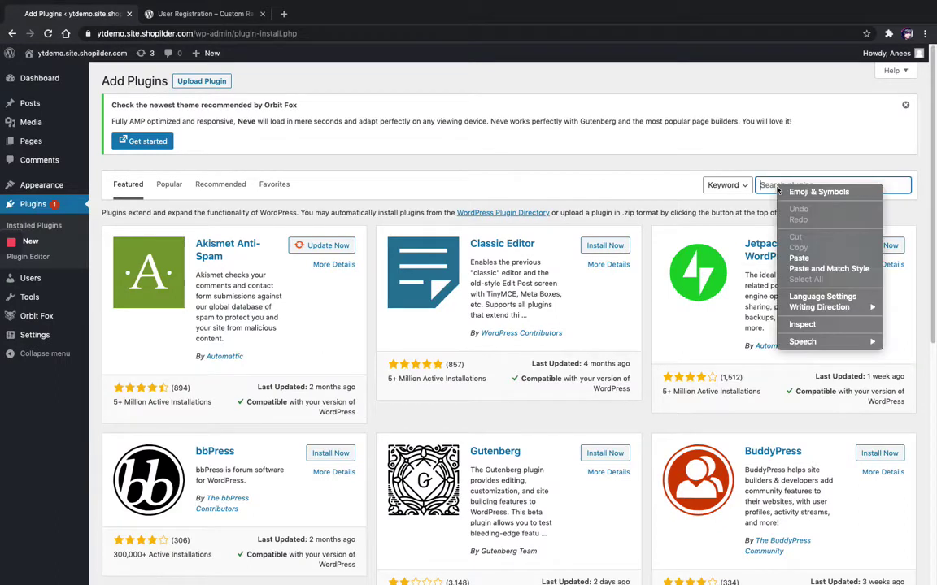
click(798, 259)
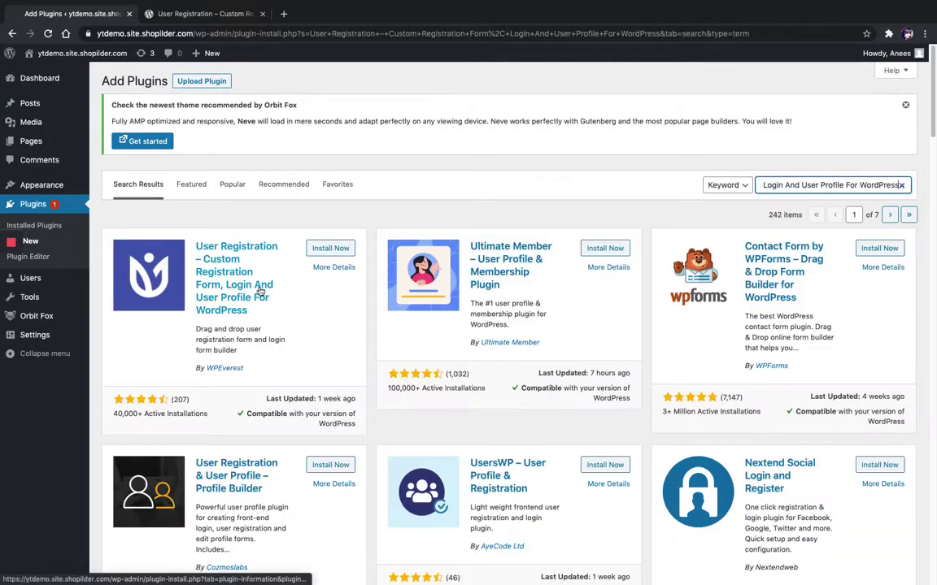
click(319, 249)
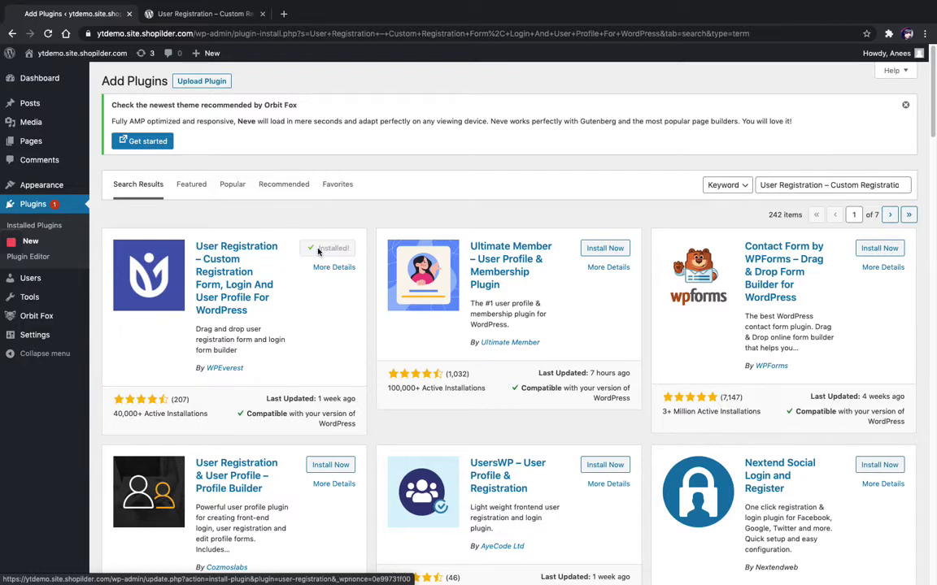
click(334, 248)
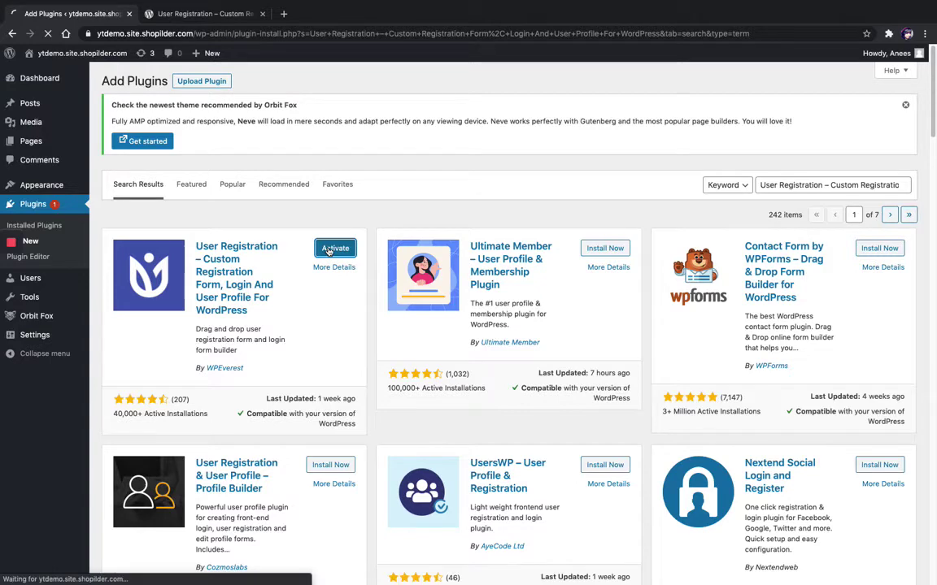
mouse_move(11, 284)
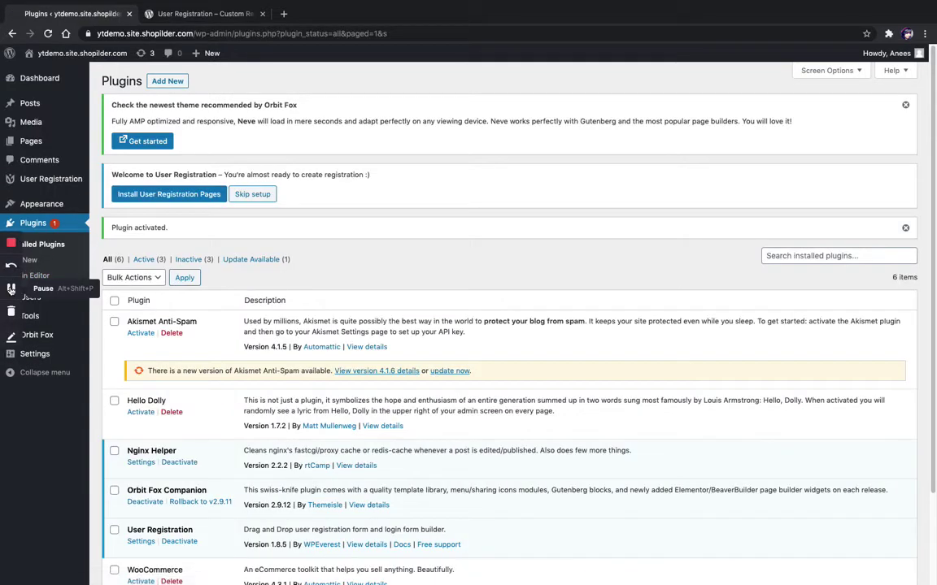
- Install the User Registration pages from the plugin's welcome notice
click(11, 288)
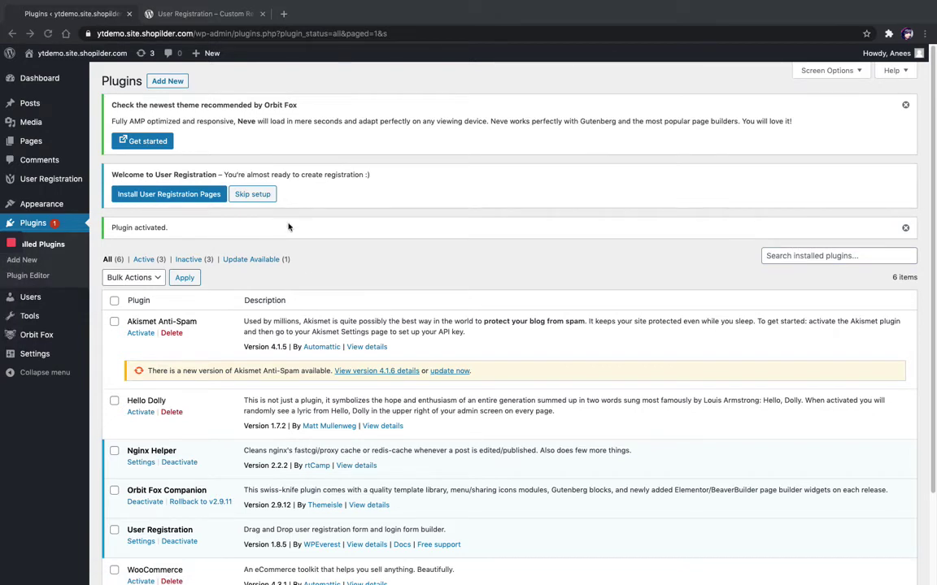
click(195, 196)
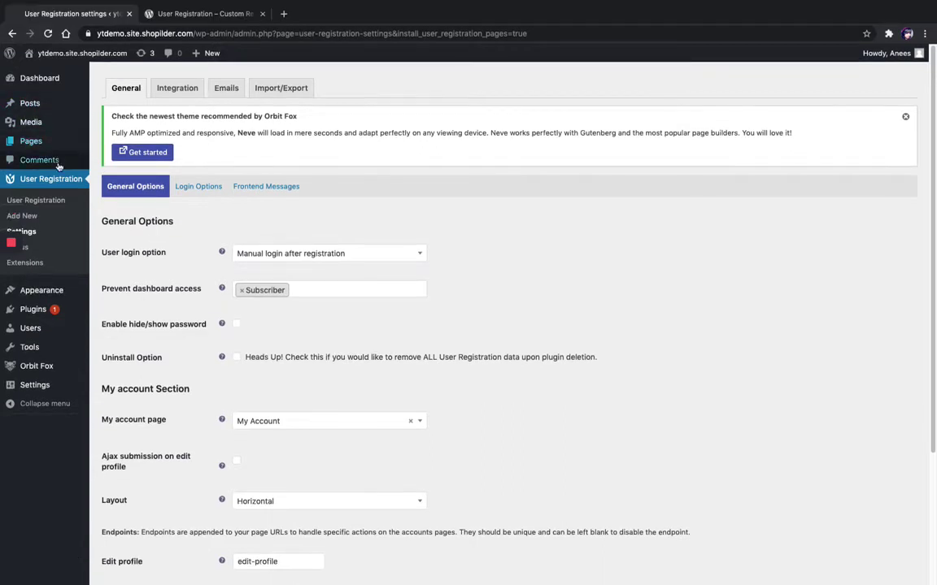
click(53, 216)
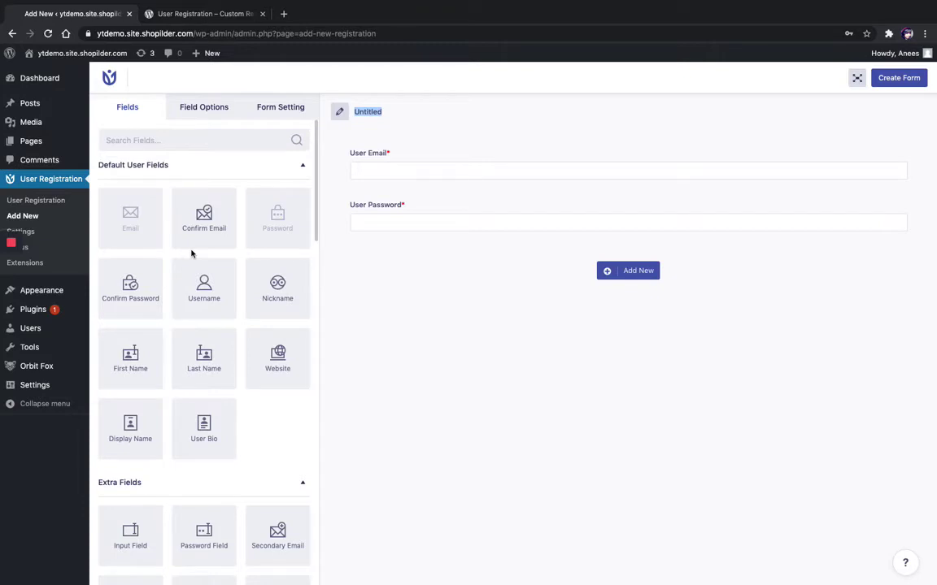
click(56, 235)
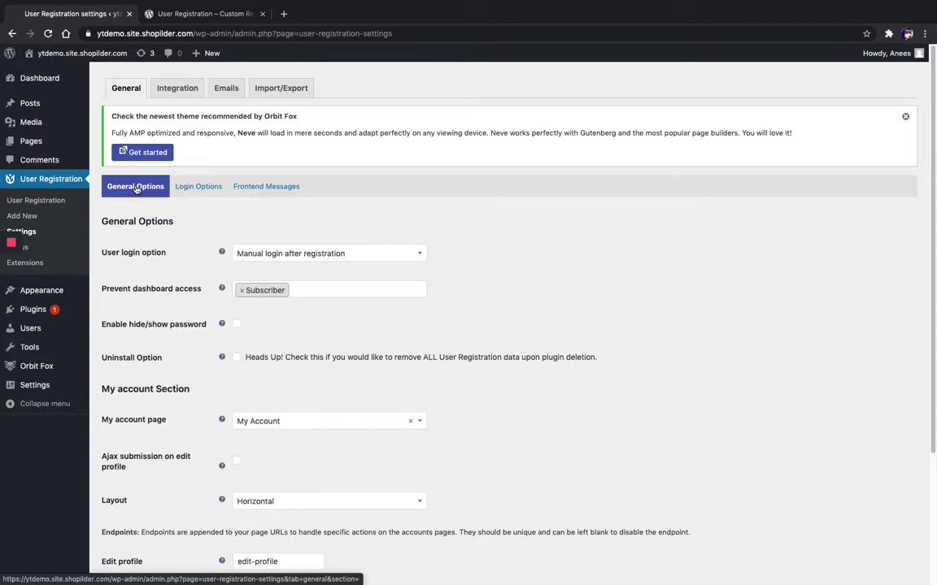
- Expand the User login option dropdown to show the four after-registration choices
mouse_move(19, 276)
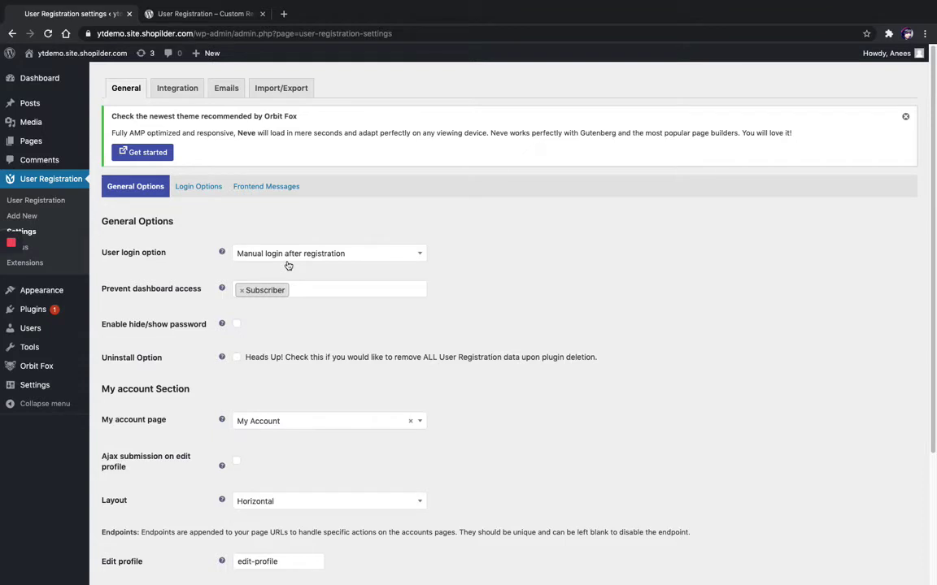
click(422, 257)
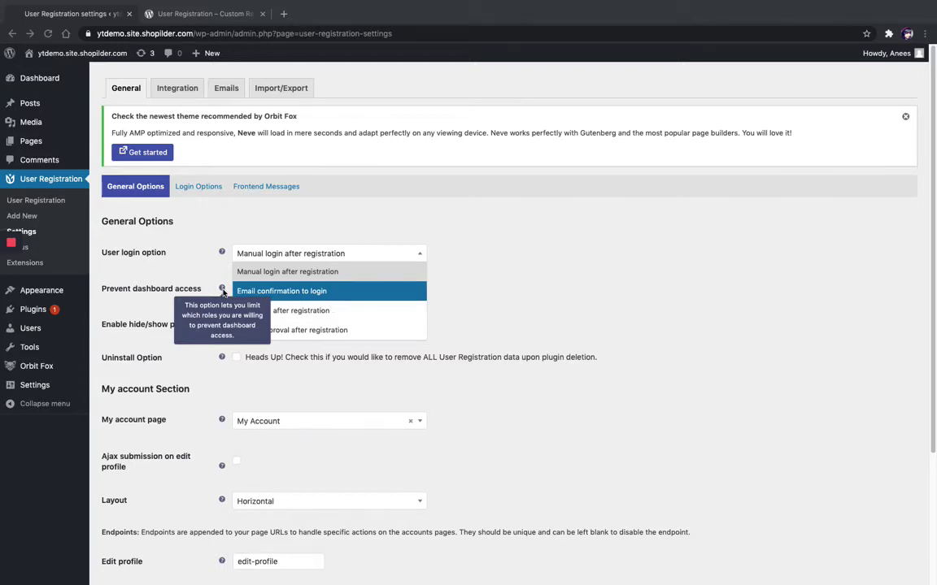
- Choose Auto login after registration and enable hide/show password and the Uninstall Option
click(316, 312)
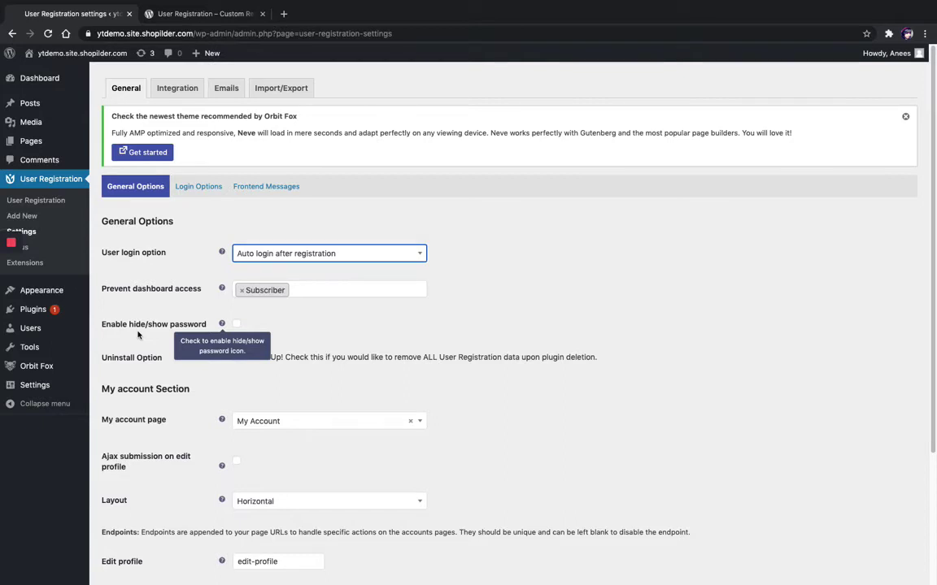
click(236, 324)
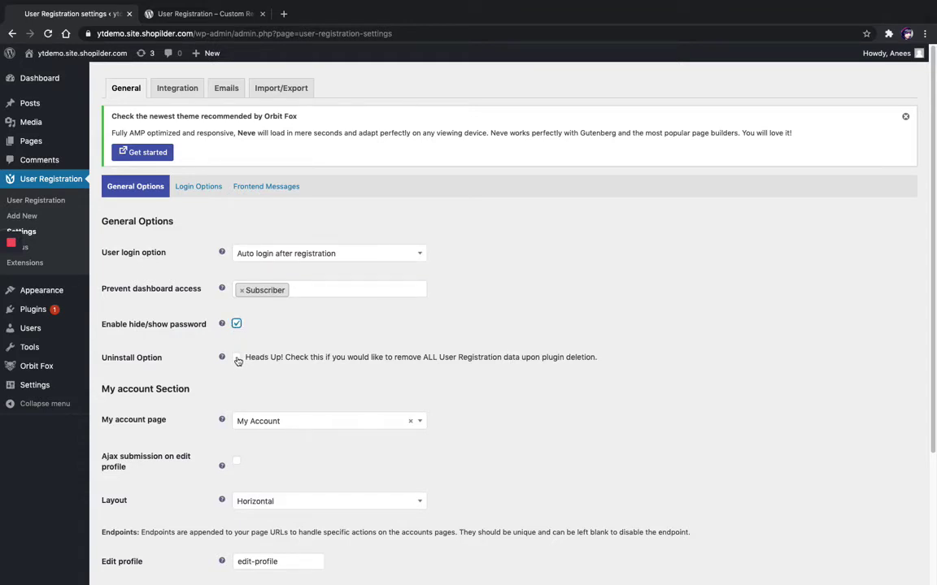
click(237, 359)
mouse_move(3, 251)
scroll(407, 293, down, 3)
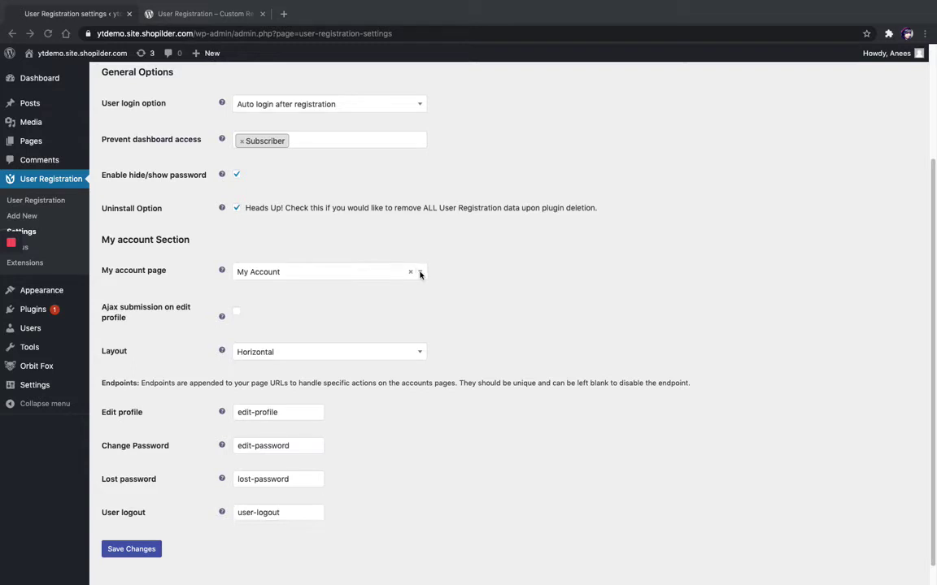
- Keep My Account as the account page and save the general settings
click(420, 274)
click(420, 274)
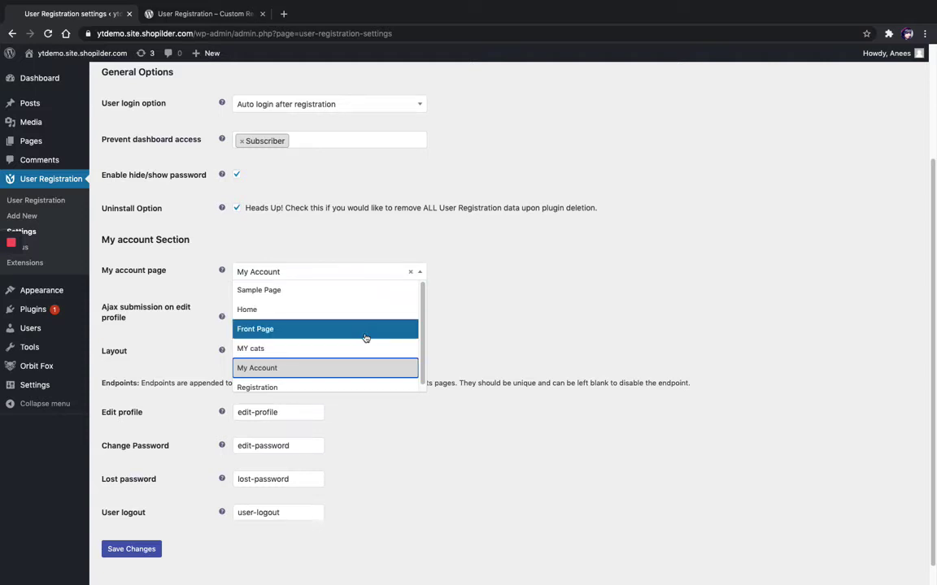
click(11, 290)
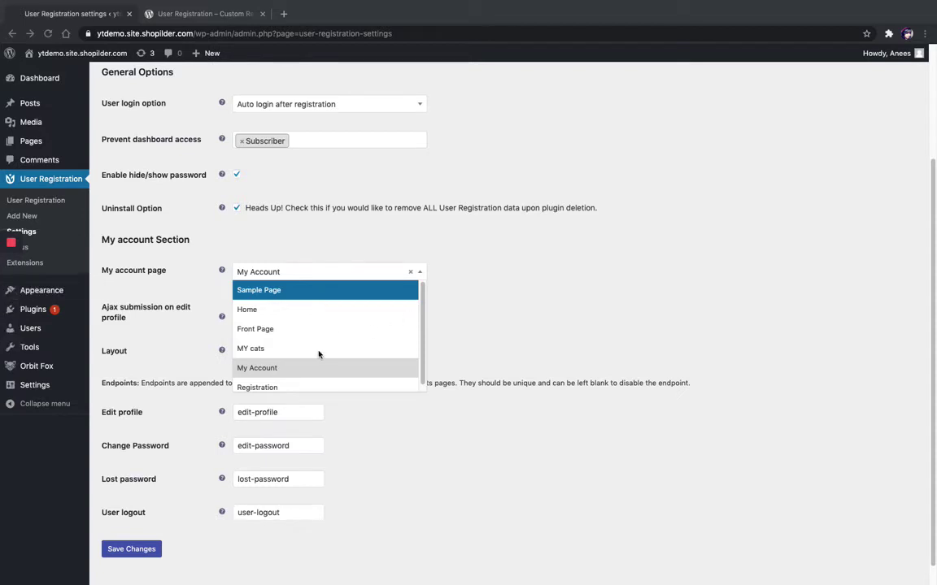
click(316, 371)
click(316, 372)
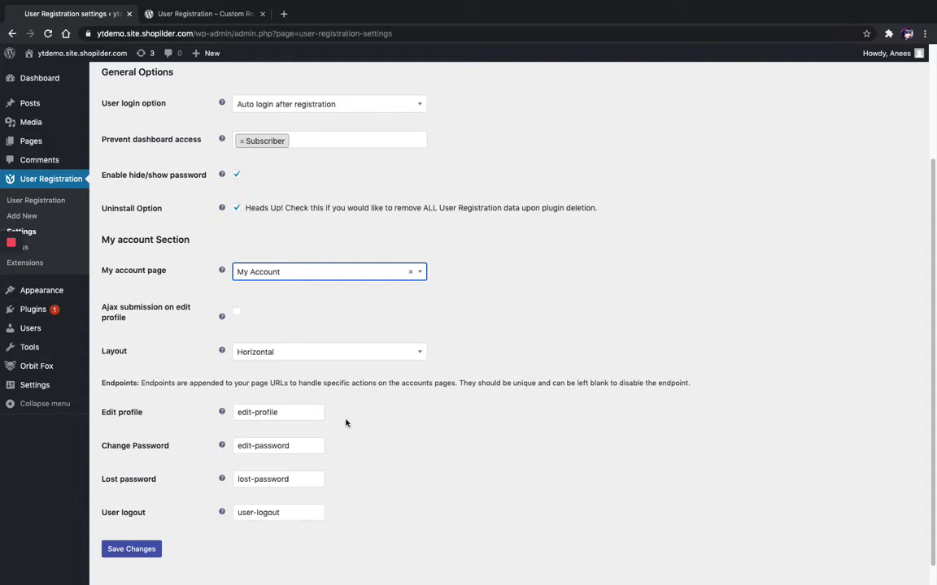
click(131, 550)
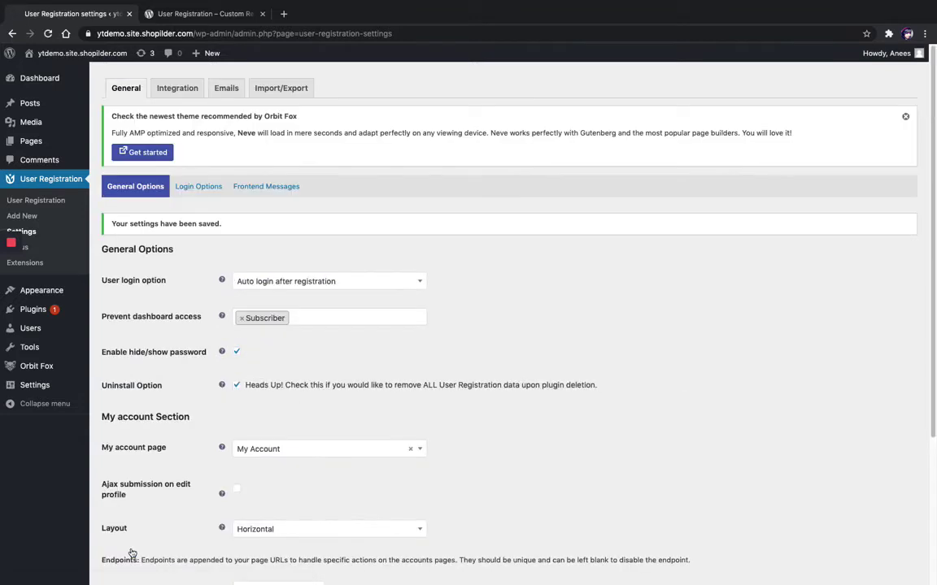
- In Login Options, keep the Default form template and enable google reCaptcha
click(198, 187)
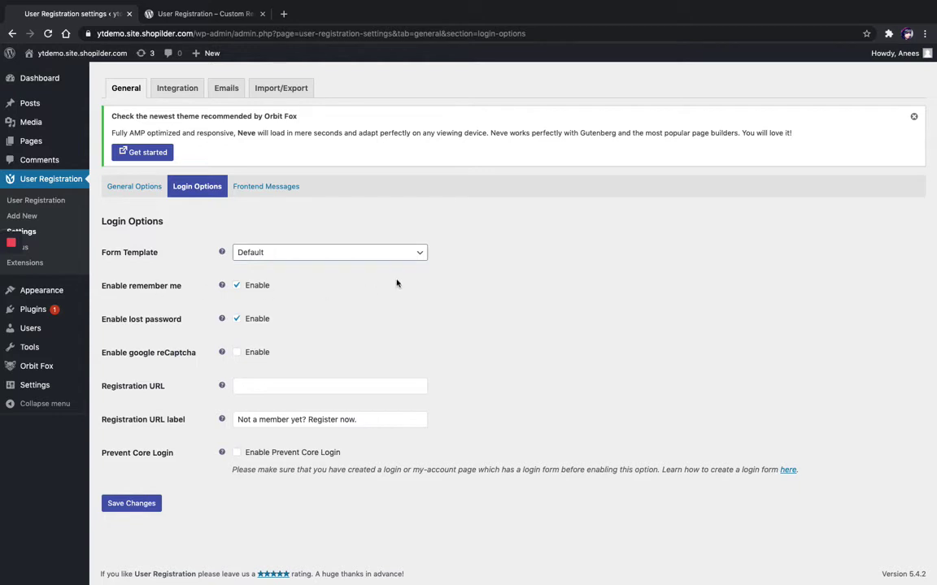
click(416, 259)
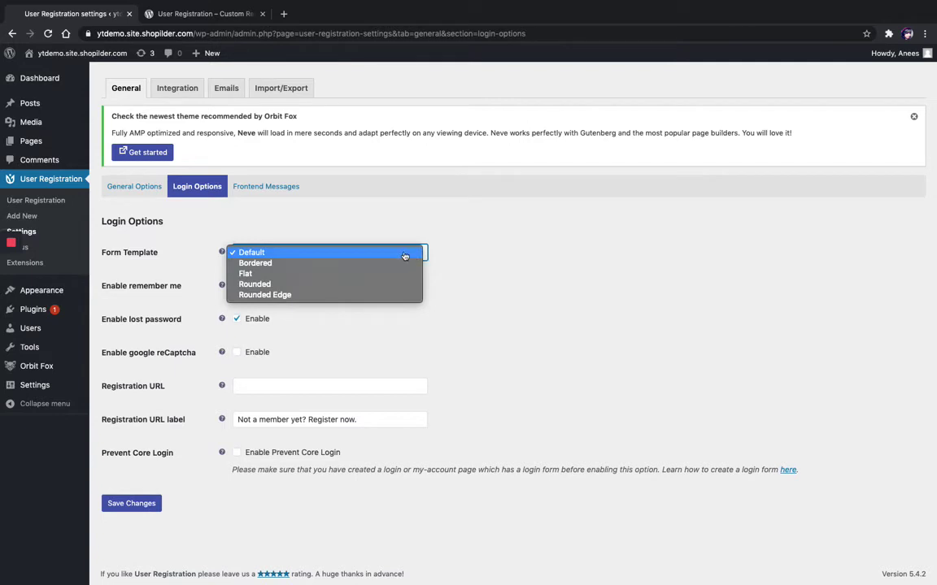
click(422, 253)
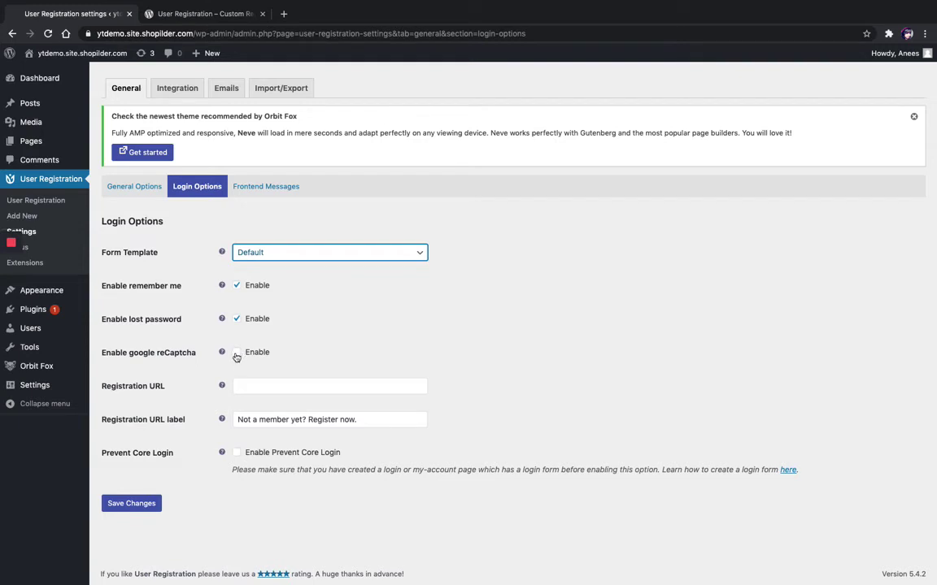
click(236, 354)
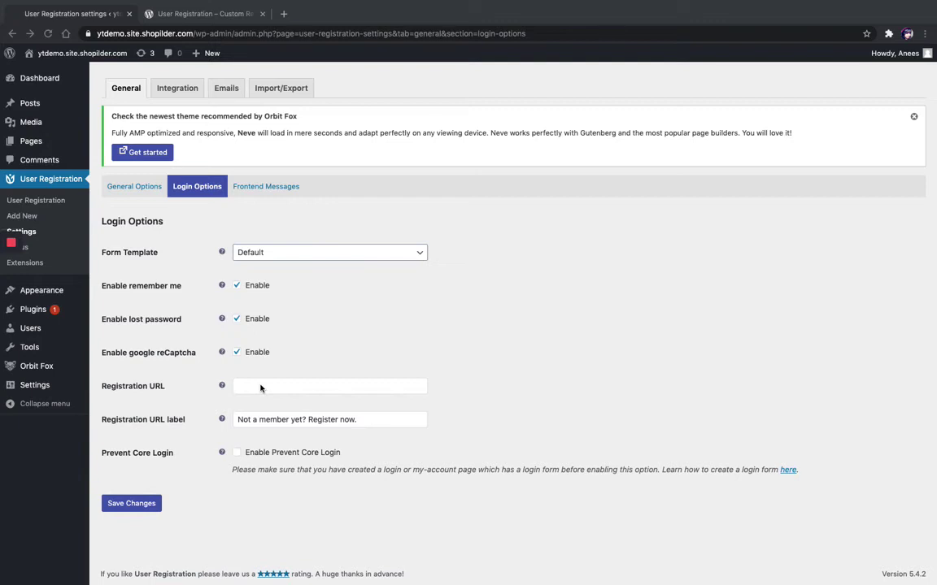
click(278, 386)
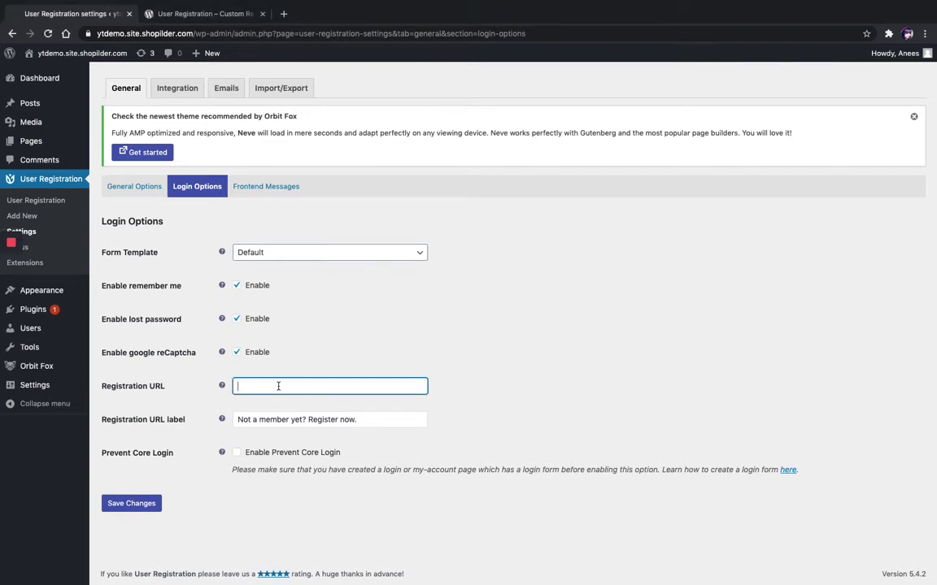
- Open the public site in a new tab, go to its Registration page and select its URL
right_click(81, 54)
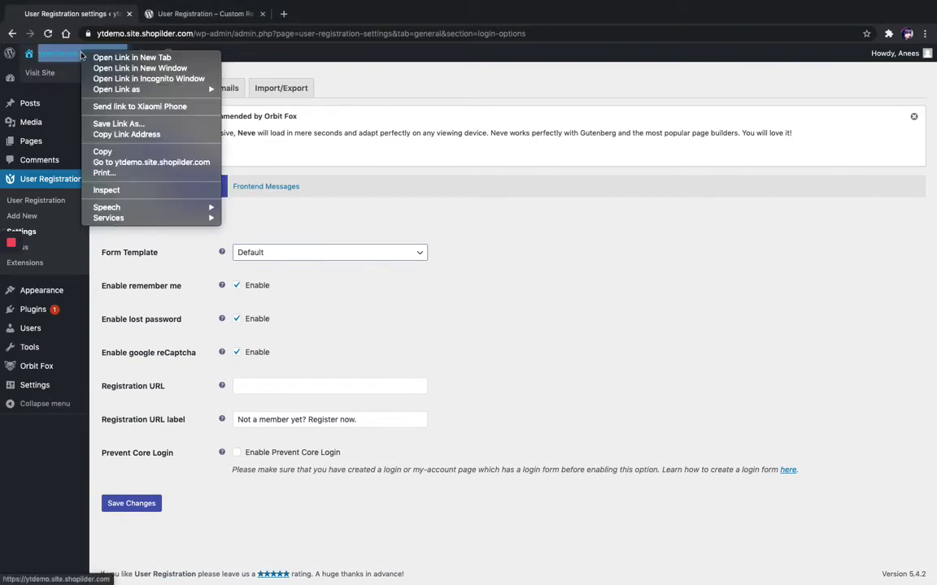
click(114, 58)
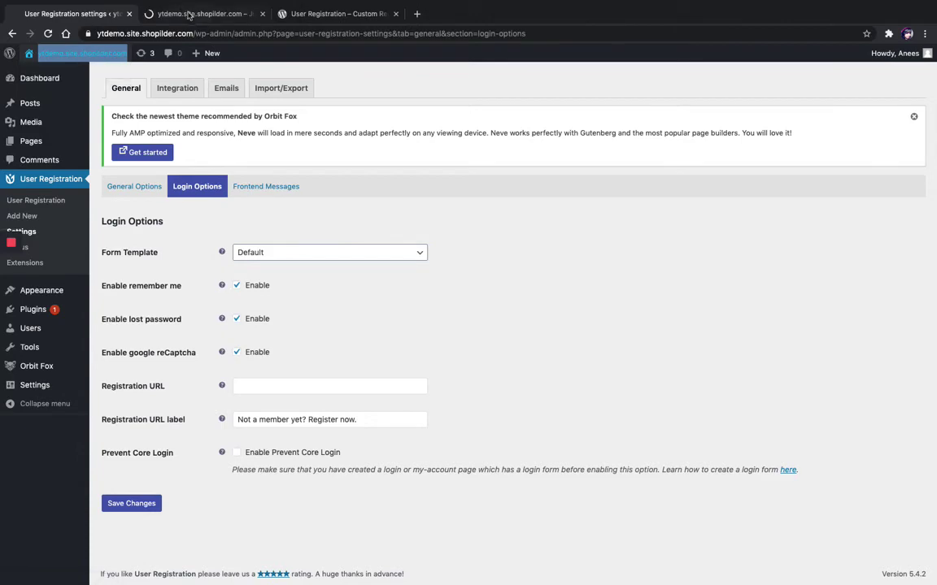
click(189, 15)
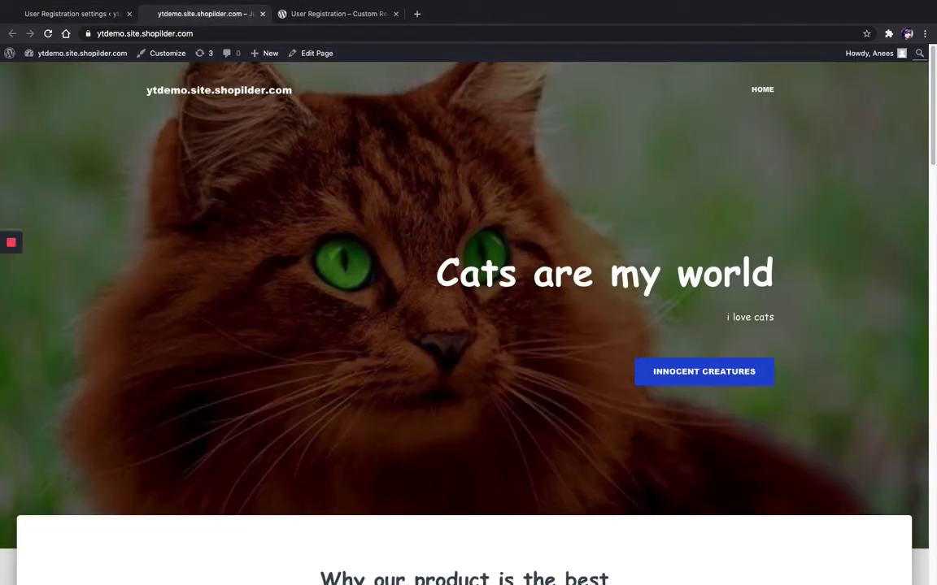
scroll(934, 244, down, 20)
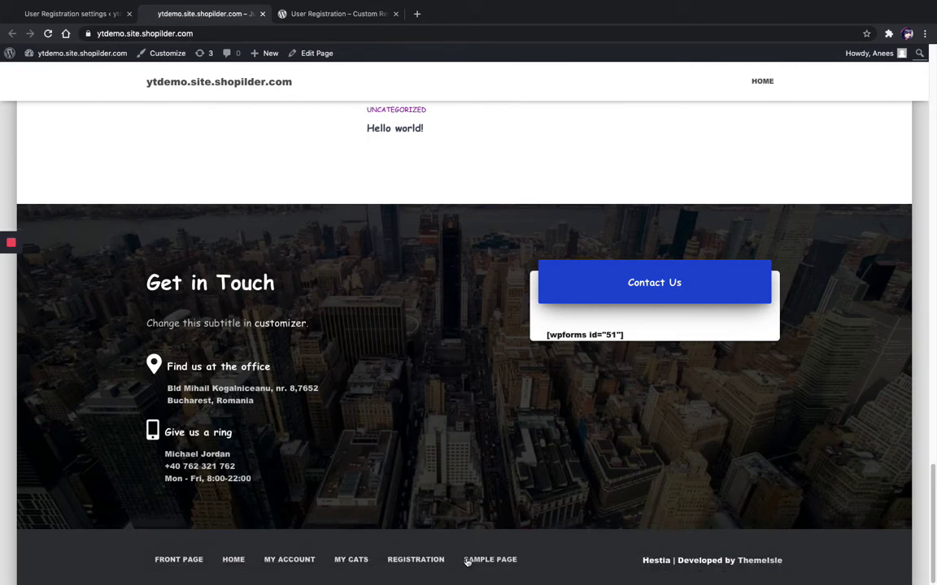
click(411, 563)
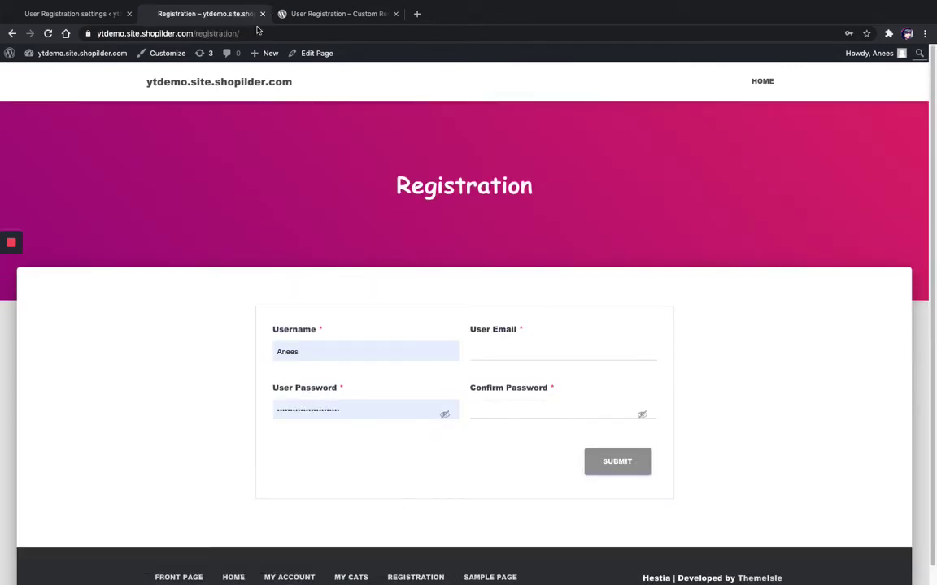
drag(244, 33, 96, 33)
key(ctrl+c)
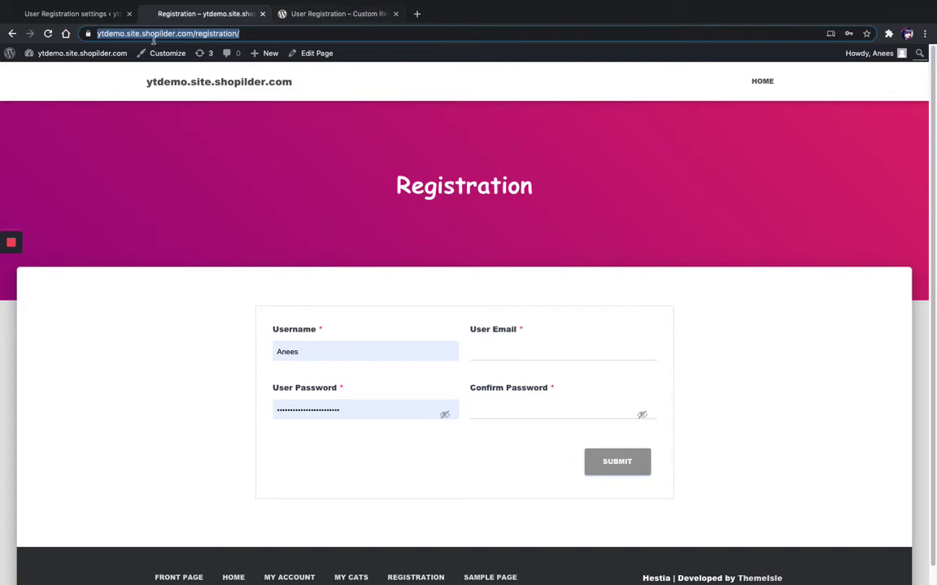
click(47, 14)
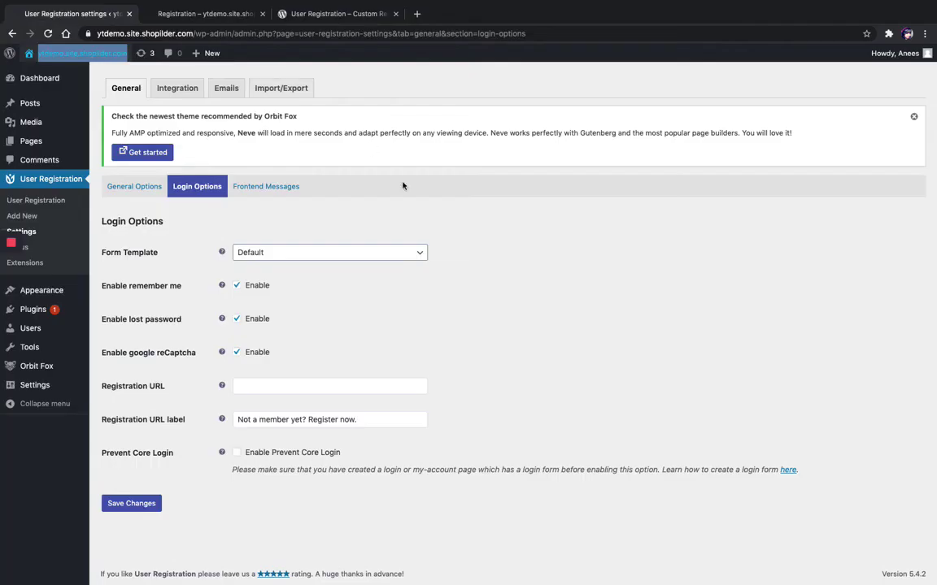
click(341, 385)
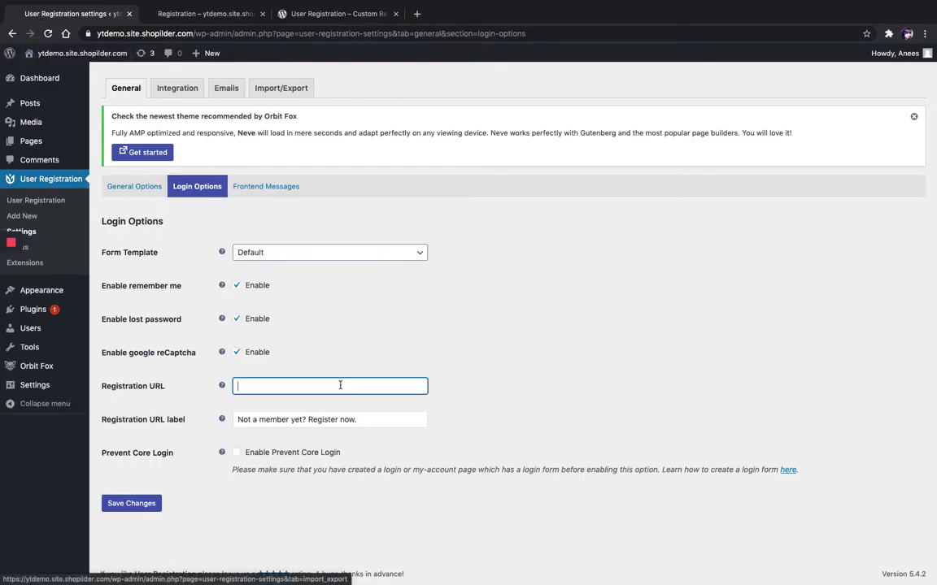
key(ctrl+v)
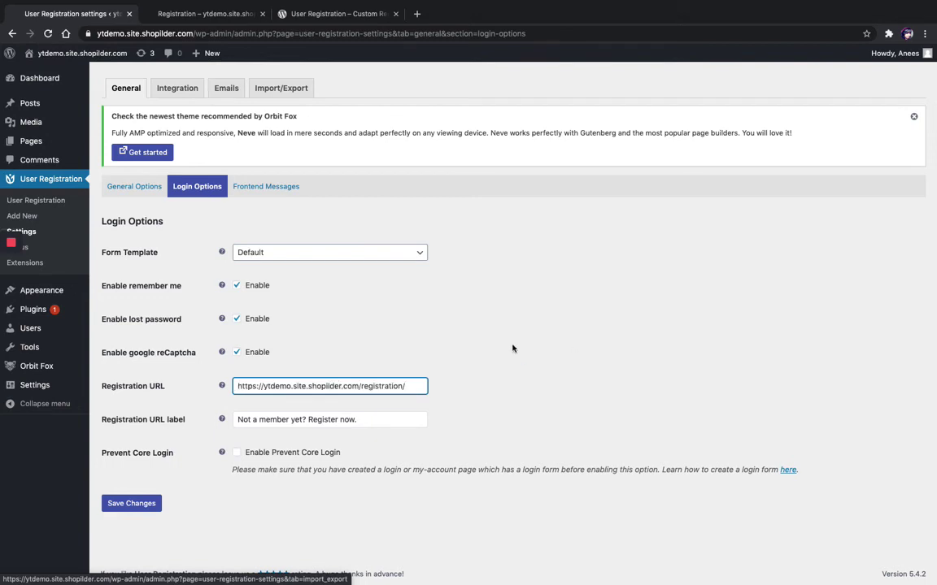
click(12, 291)
click(11, 291)
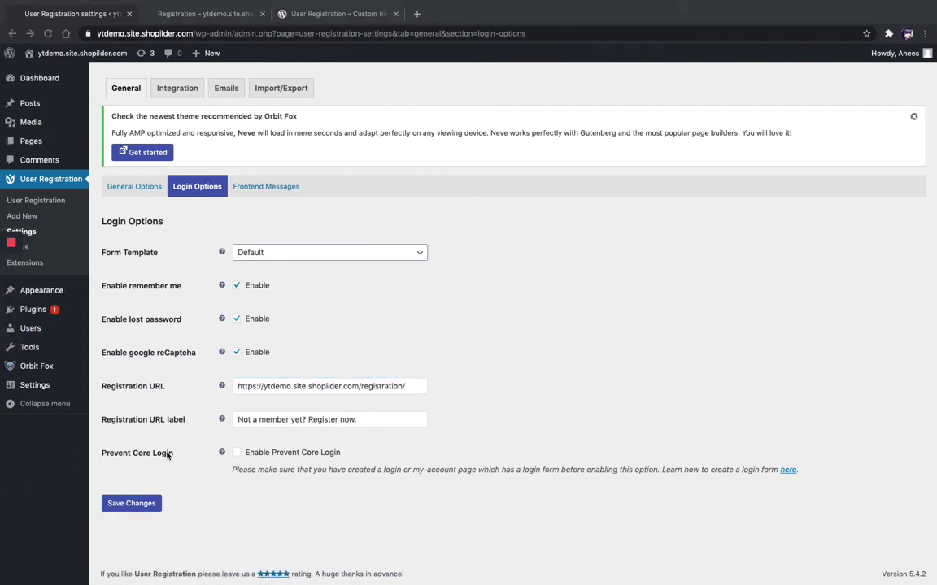
click(133, 503)
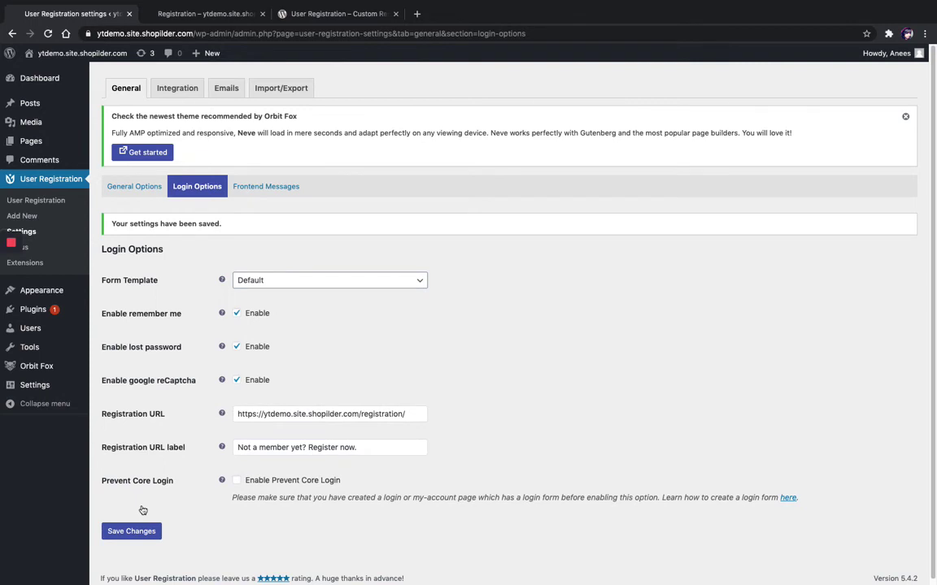
- Review the default Frontend Messages success and error texts and save them unchanged
click(269, 189)
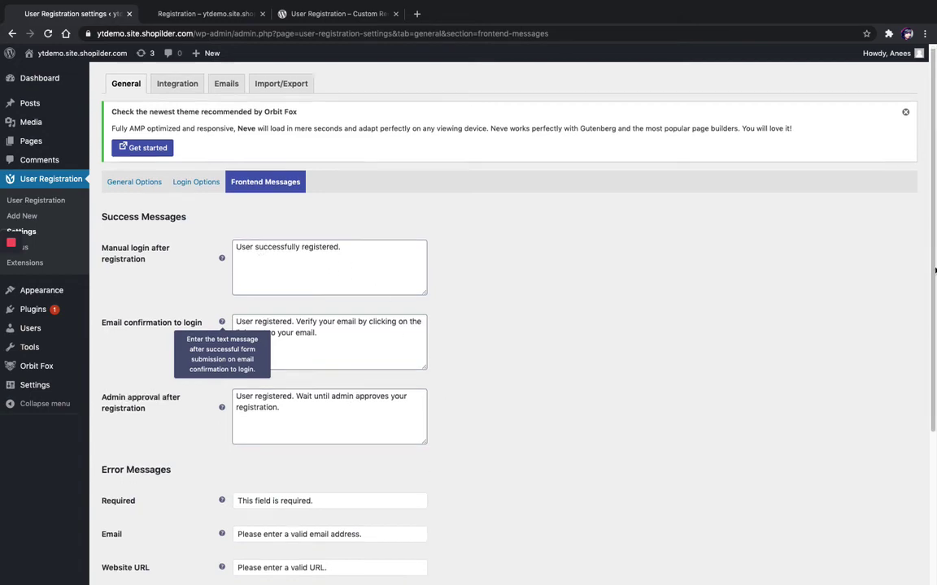
scroll(357, 398, down, 2)
drag(932, 336, 933, 398)
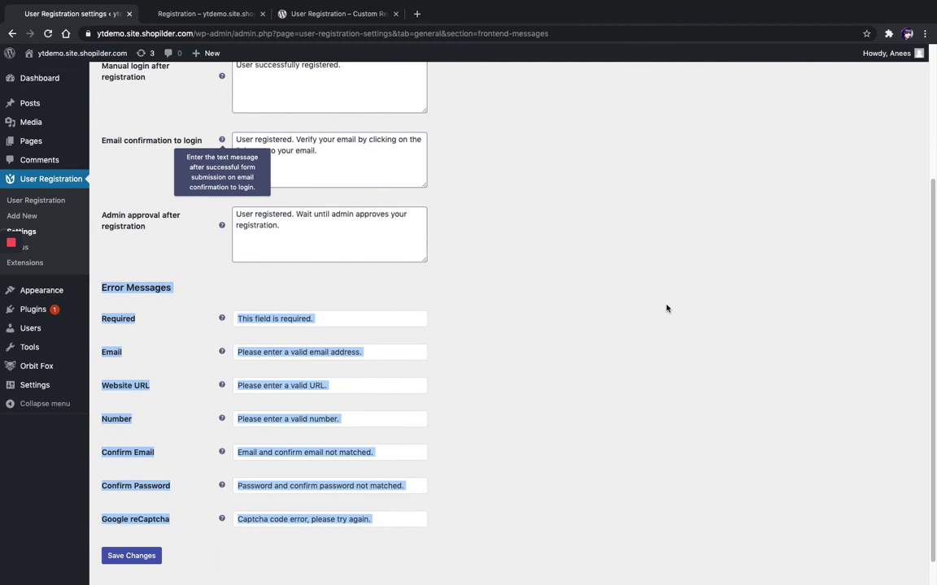
click(270, 286)
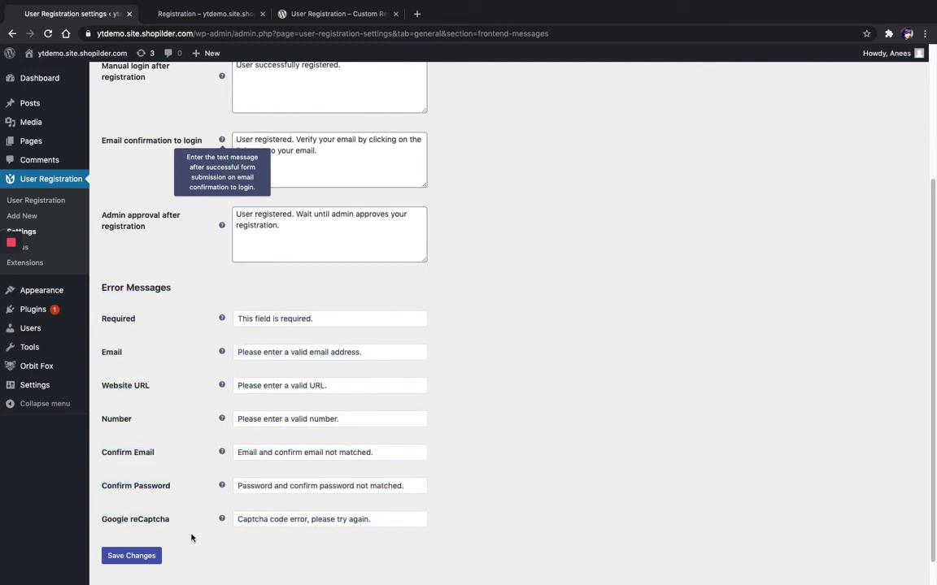
click(144, 559)
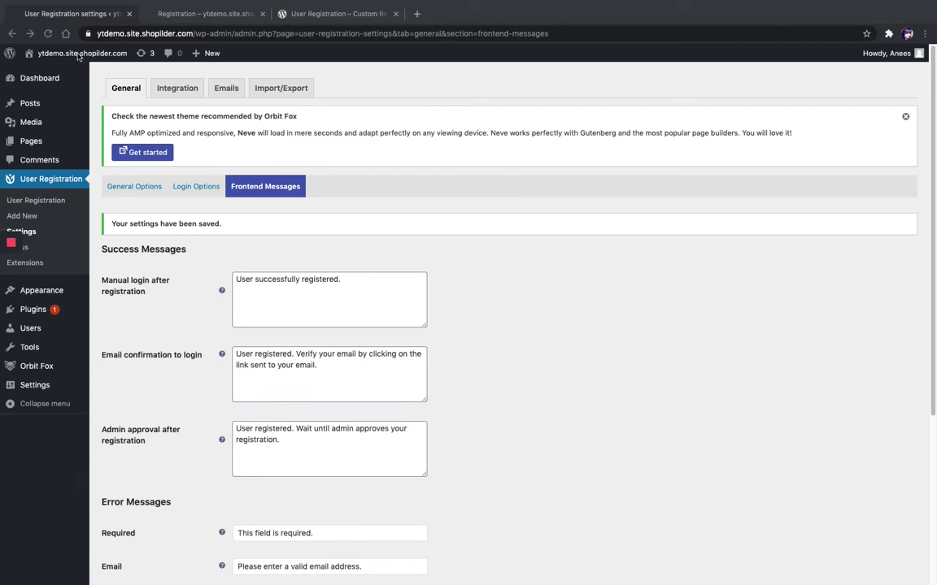
- Open the site's Registration page via the footer menu in the logged-out incognito window
key(ctrl+Right)
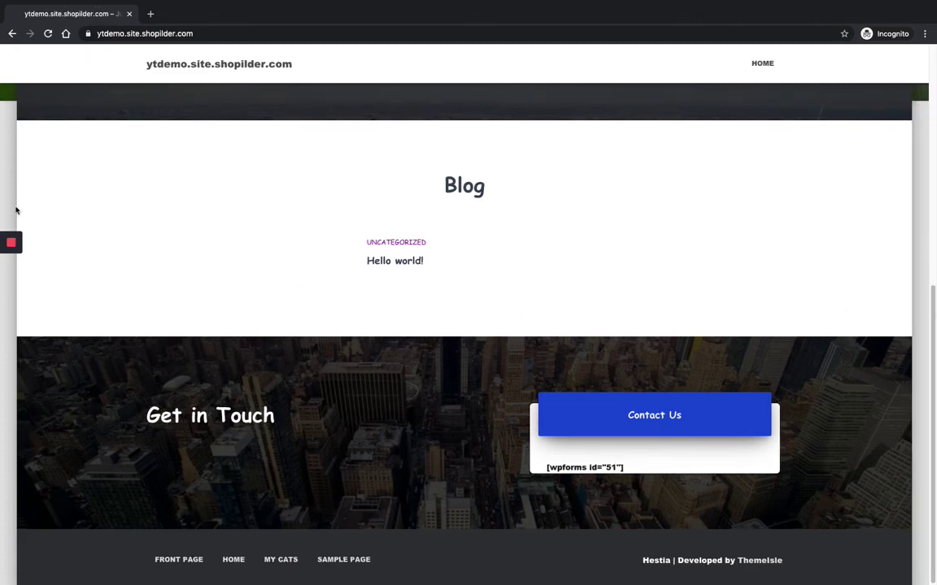
mouse_move(6, 326)
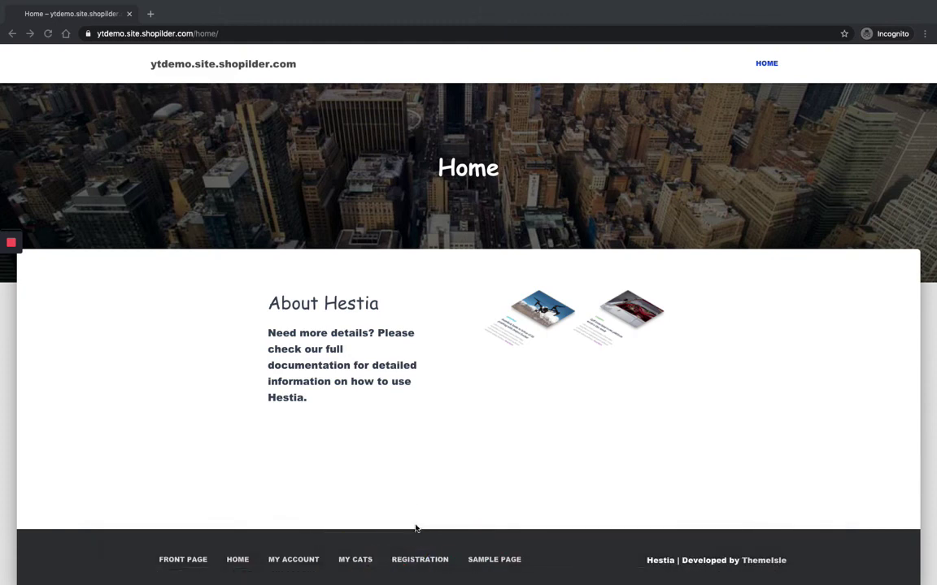
click(420, 561)
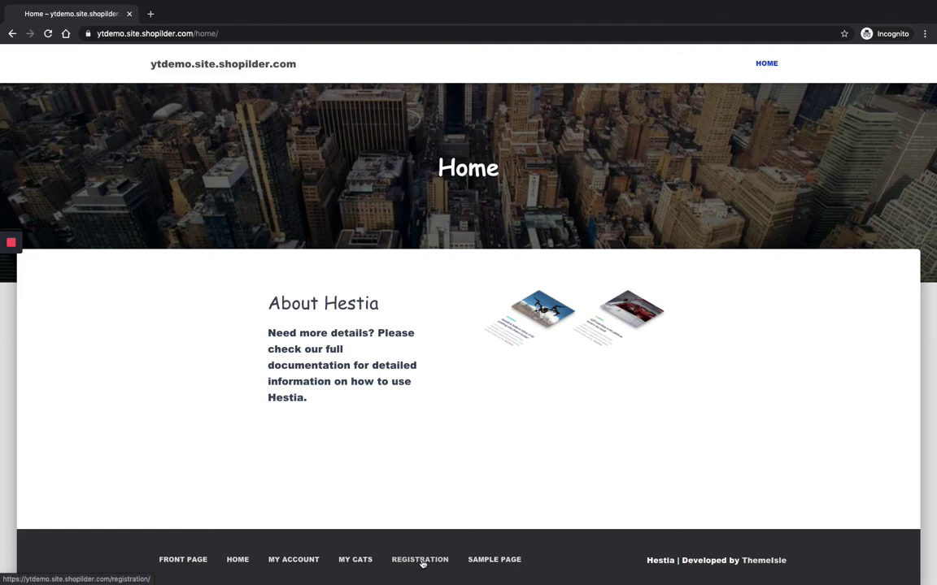
click(422, 561)
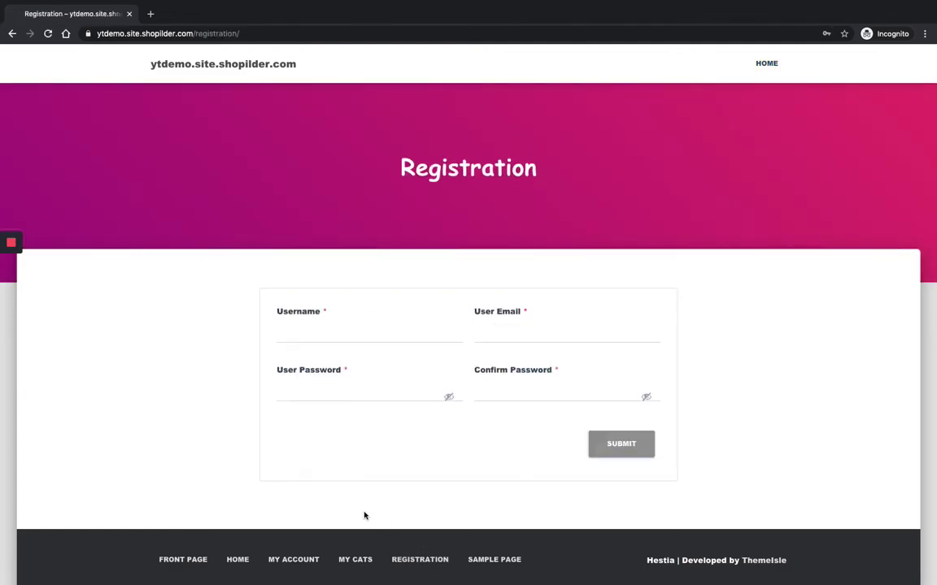
- Enter a test username and the user's e-mail address in the Registration form
mouse_move(15, 312)
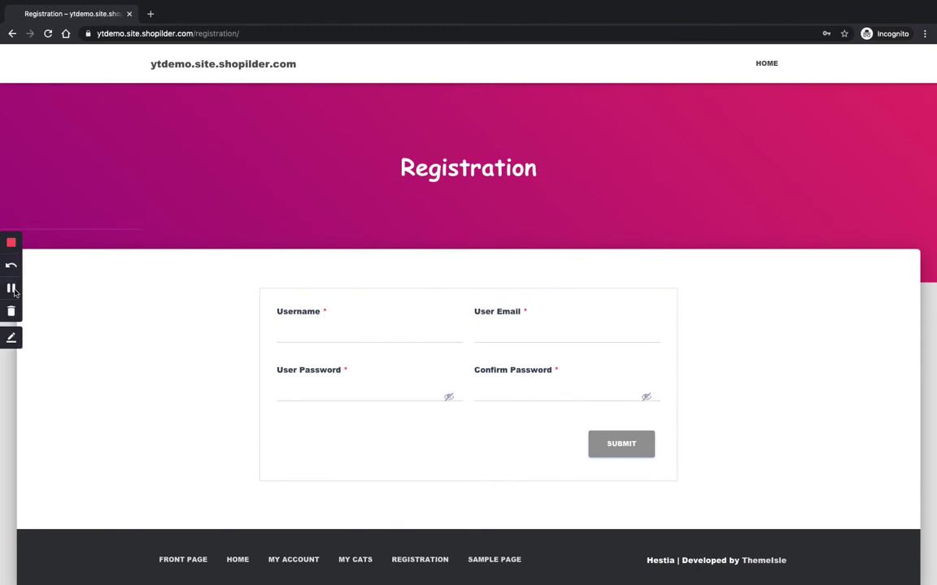
click(13, 286)
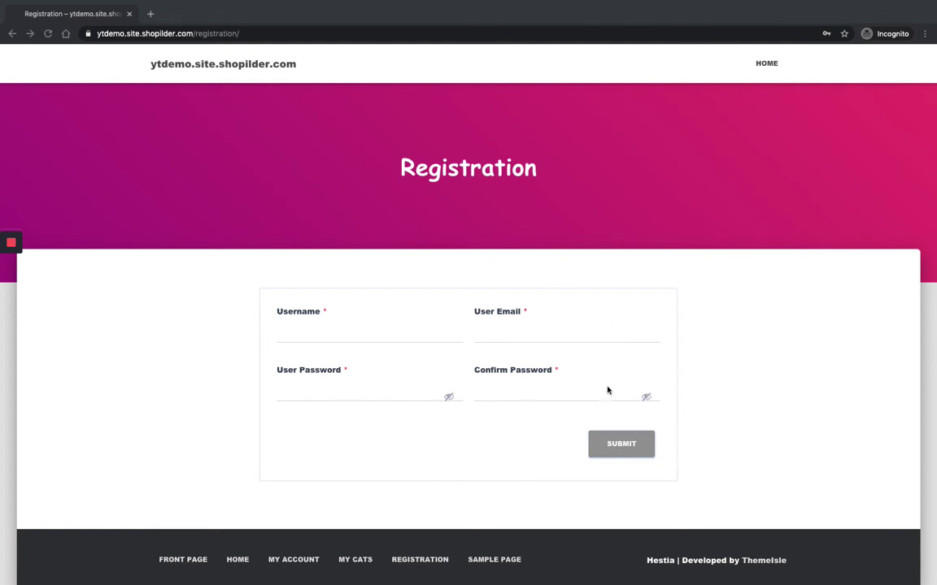
click(376, 335)
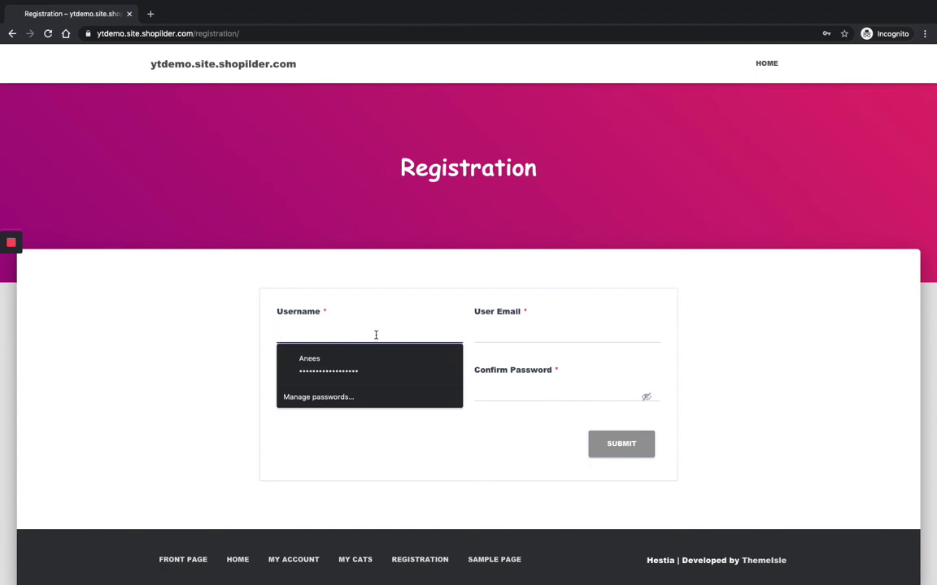
text(Ashly)
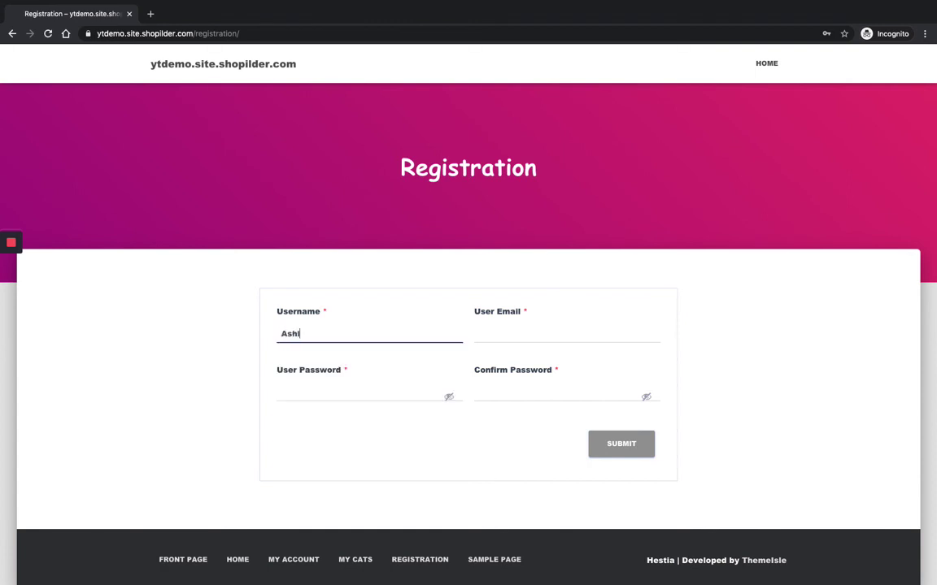
click(498, 338)
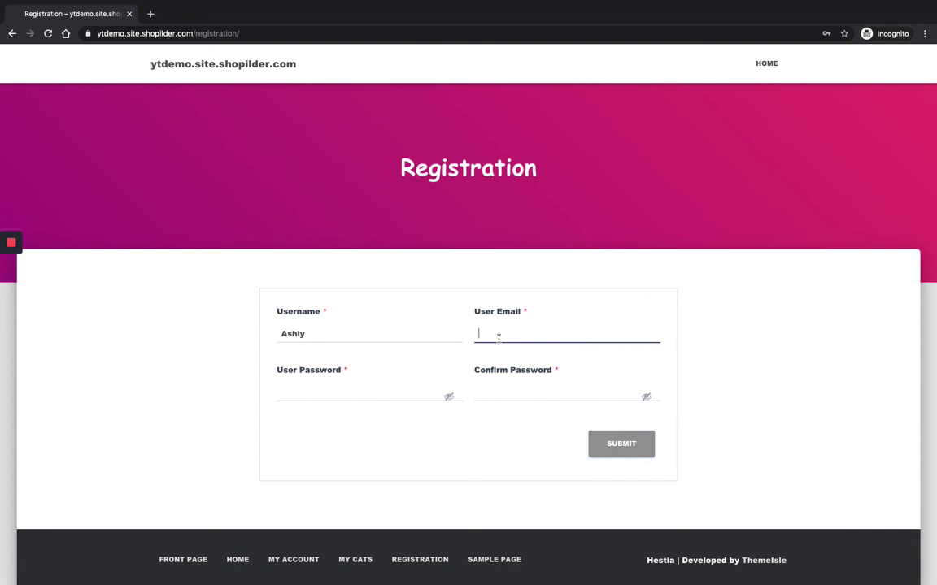
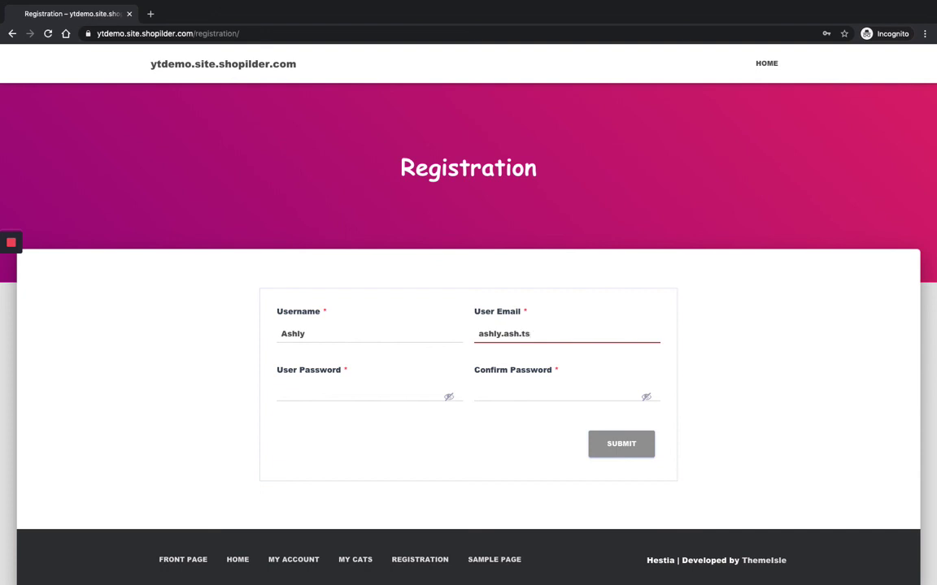
- Enter the same account password in Password and Confirm Password, then submit the form
click(391, 393)
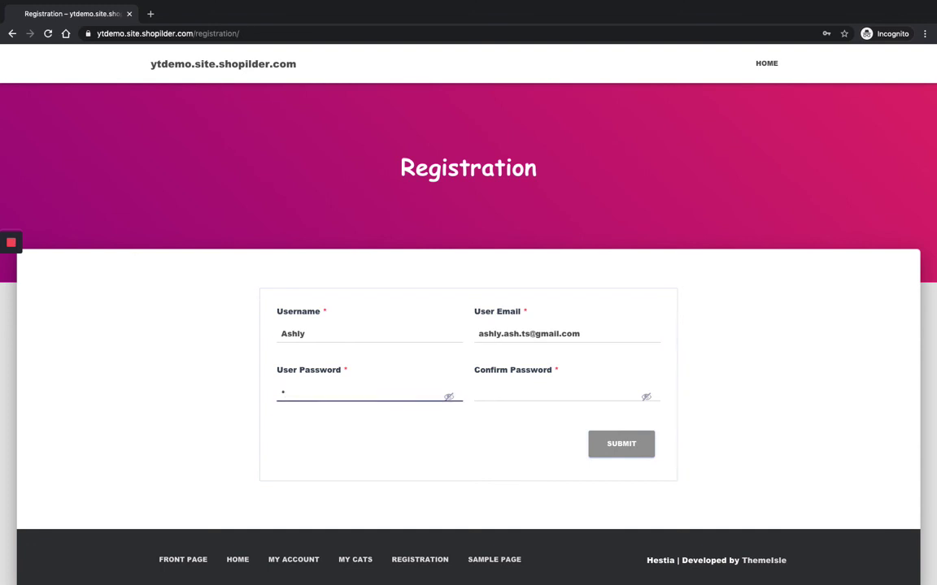
click(482, 392)
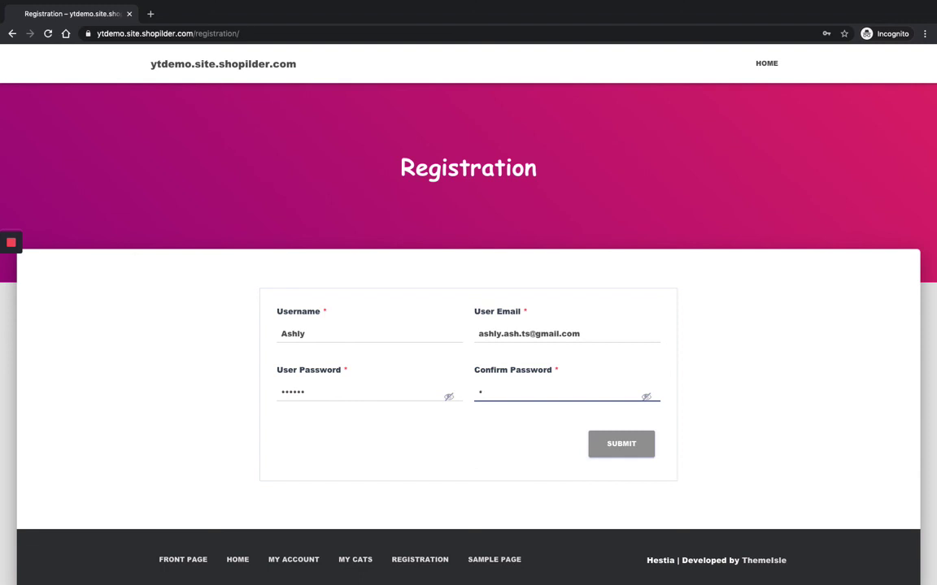
click(618, 453)
click(620, 453)
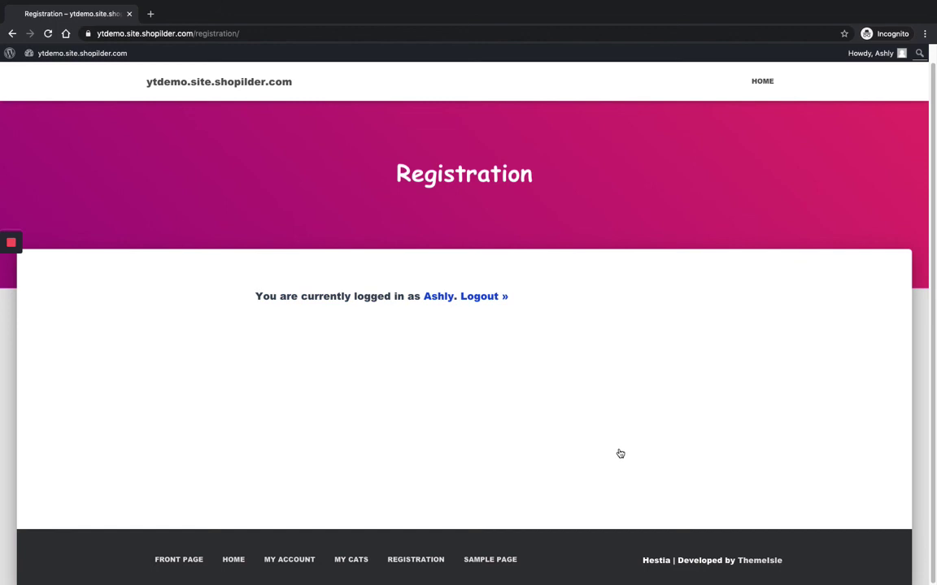
- Check the Registration page's logged-in confirmation and Logout link for the new test user
click(7, 294)
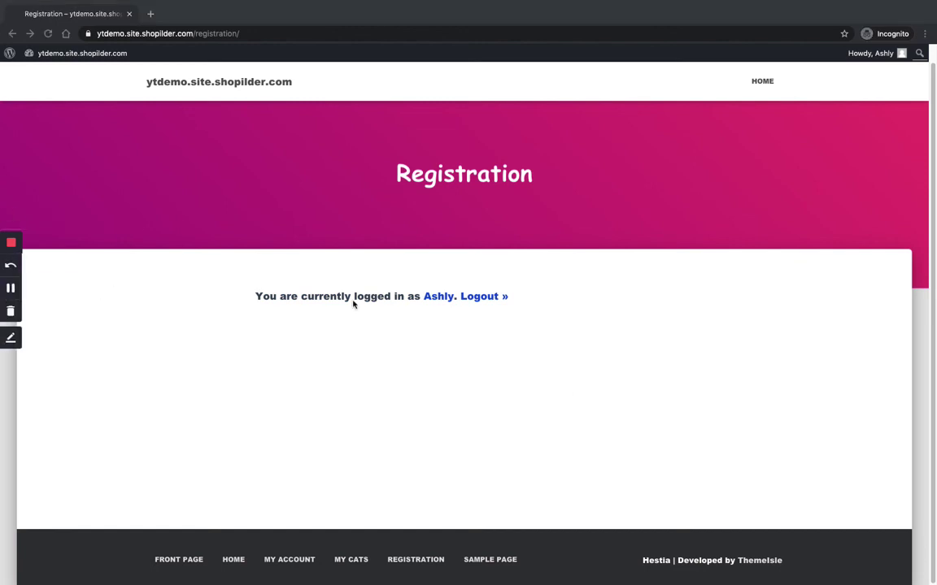